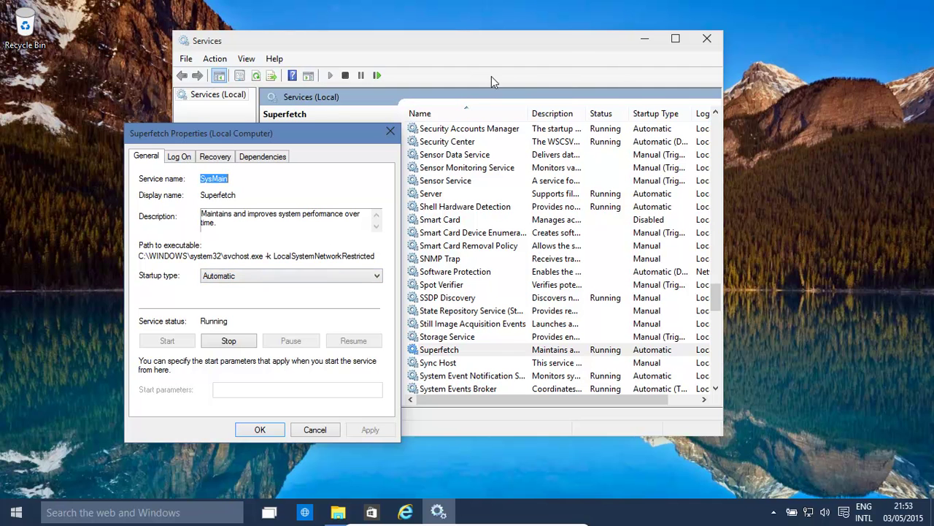
left_click(313, 430)
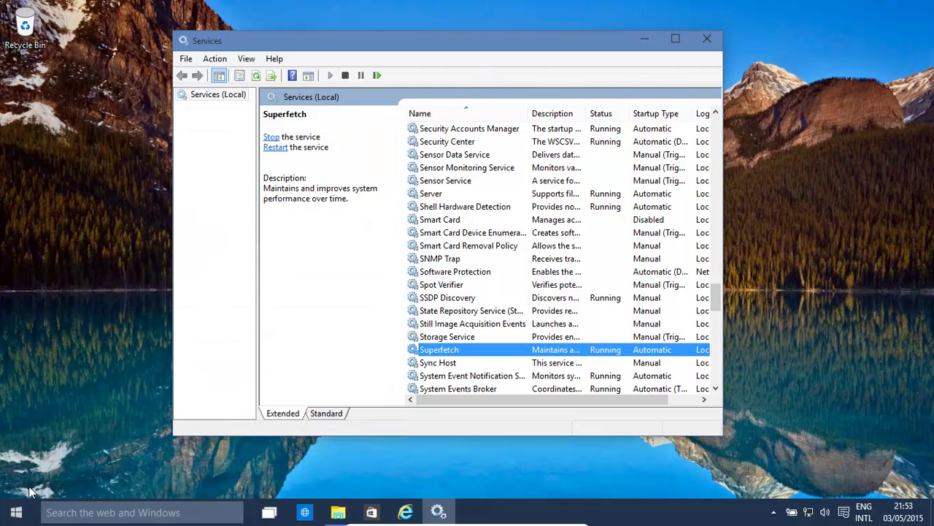
left_click(24, 513)
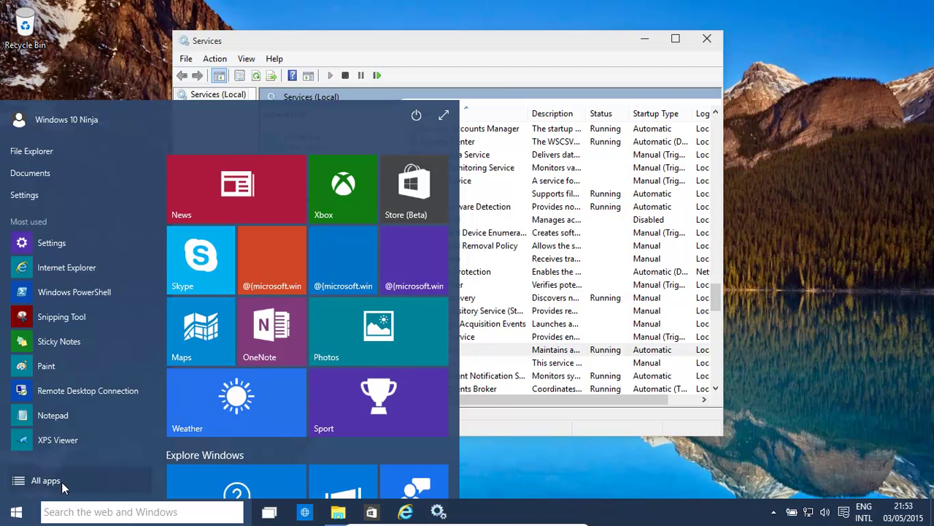
type("service")
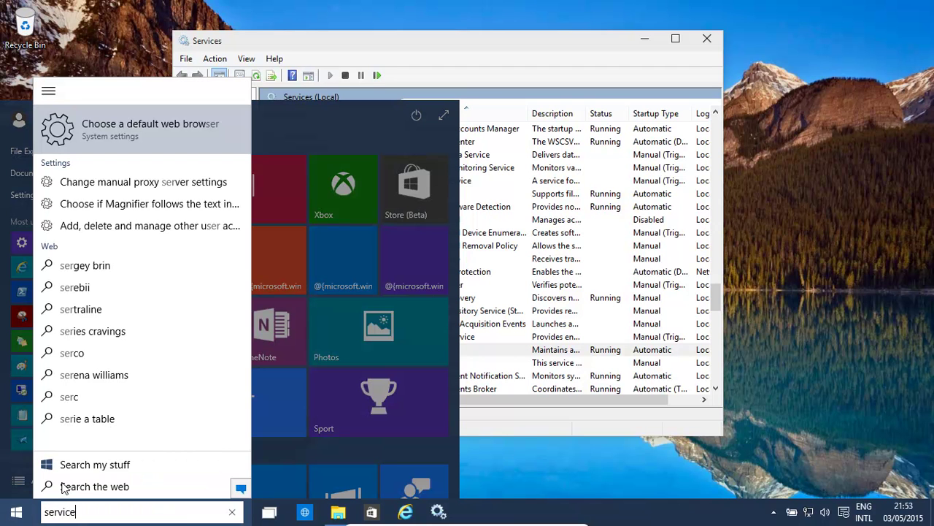
type("s.msc")
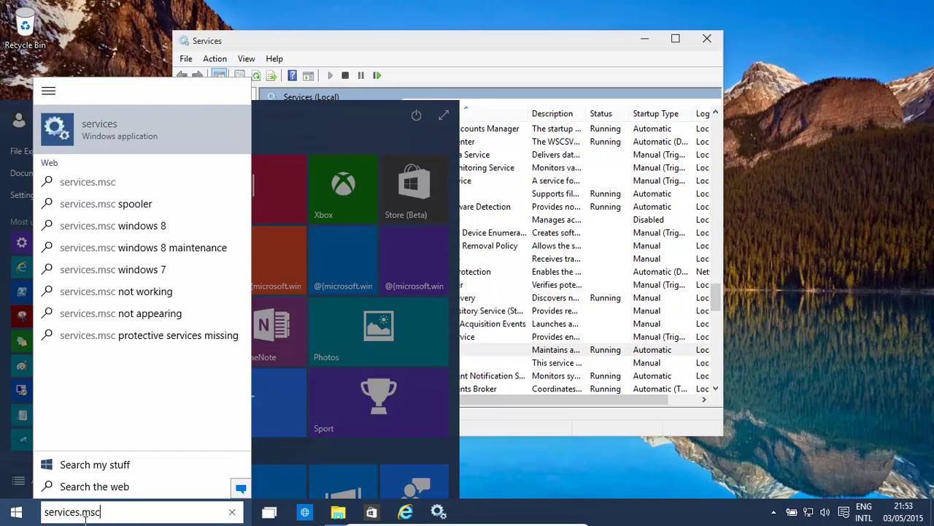
key("BackSpace")
key("BackSpace")
key("BackSpace")
key("BackSpace")
key("BackSpace")
type("s")
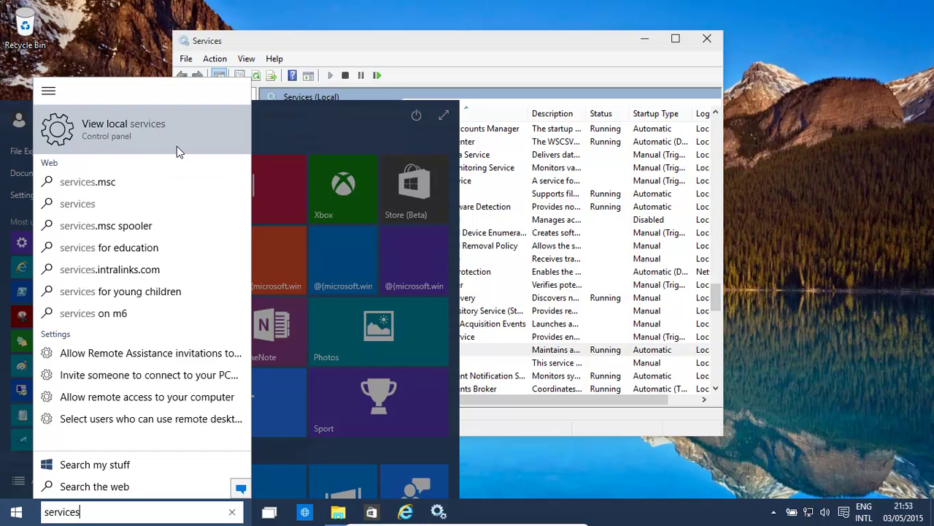
left_click(141, 124)
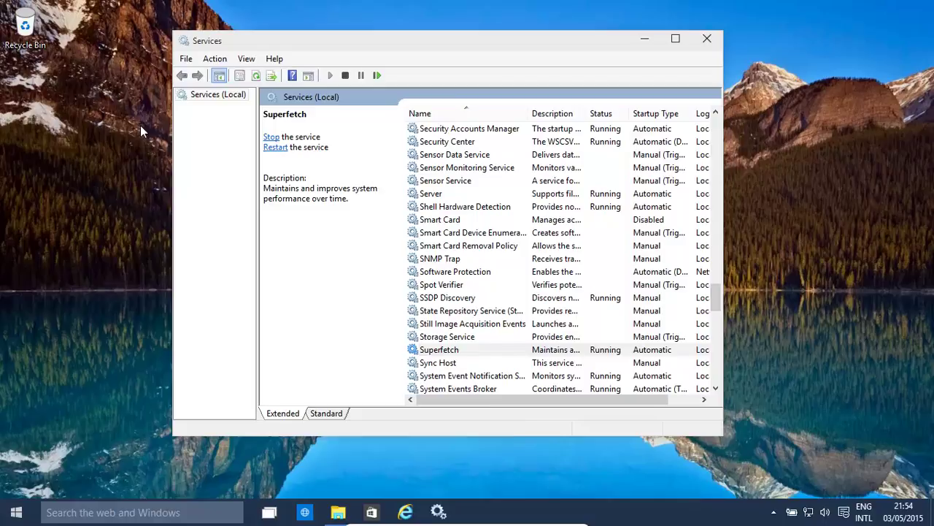
left_click(531, 275)
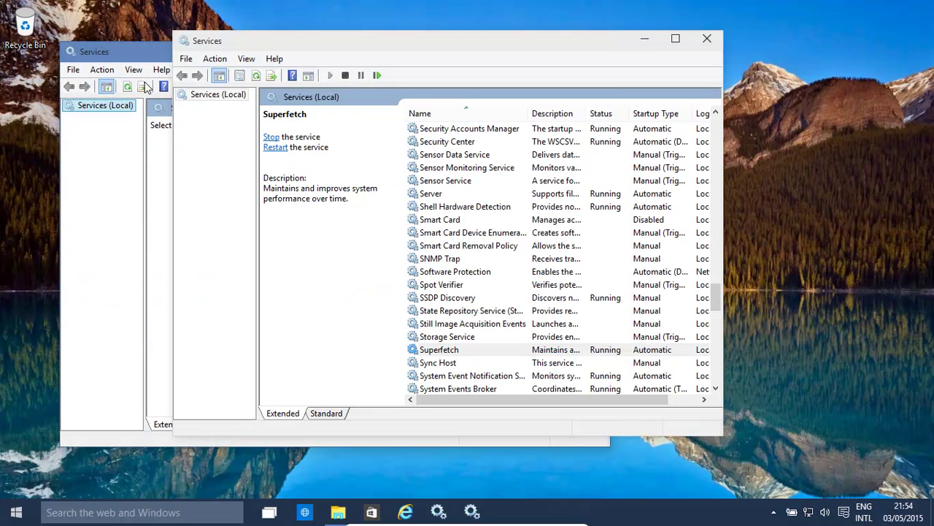
left_click(130, 52)
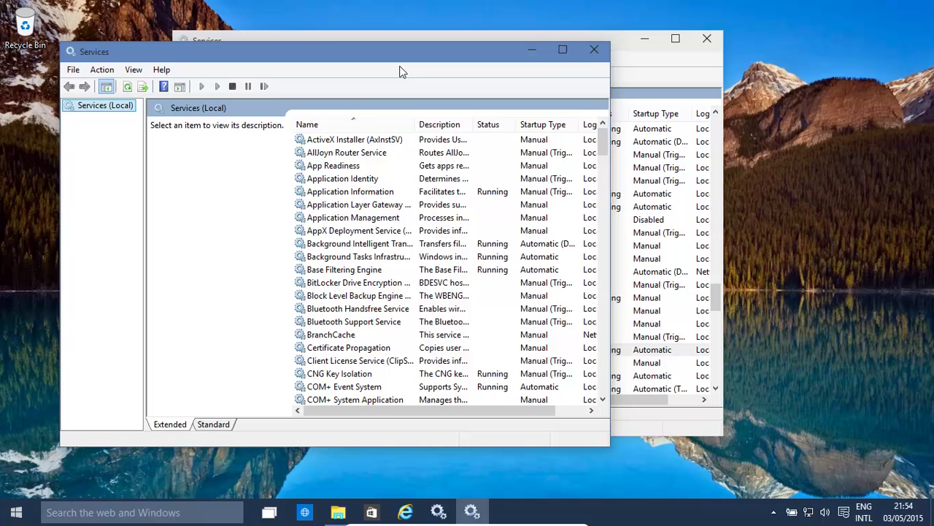
left_click(594, 50)
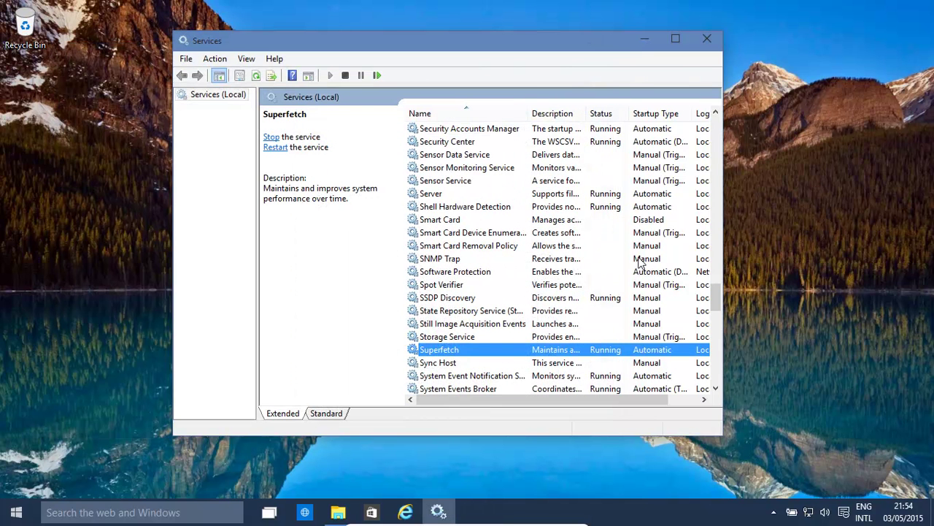
Change Superfetch's startup type to Disabled, stop the running service, and confirm with OK
double_click(431, 351)
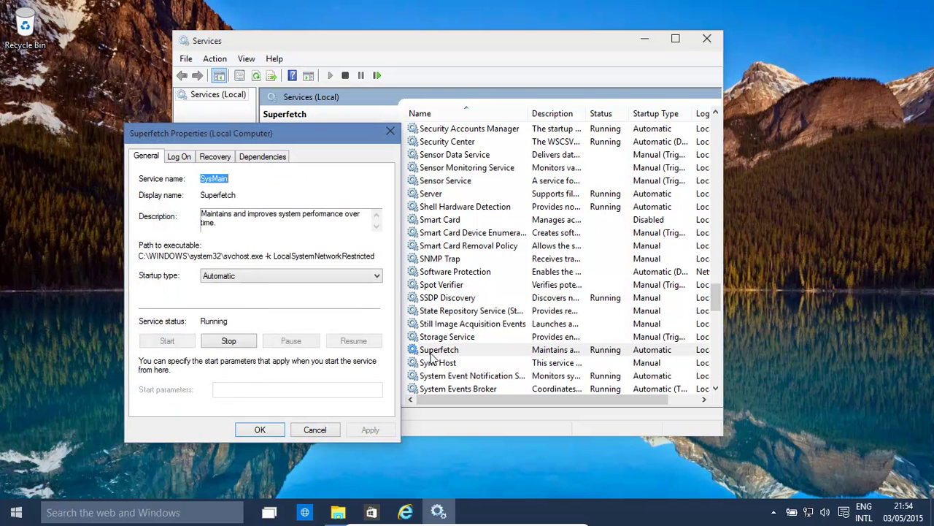
left_click(257, 276)
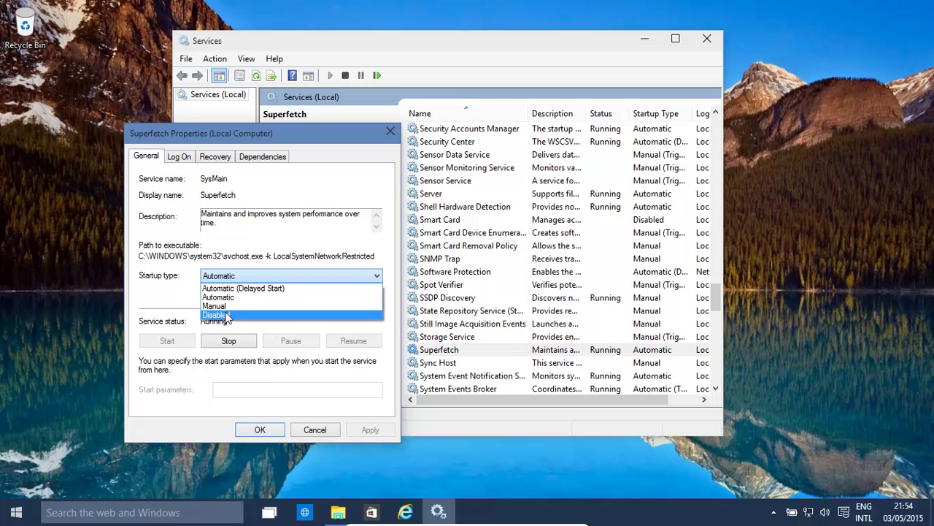
left_click(226, 315)
left_click(229, 341)
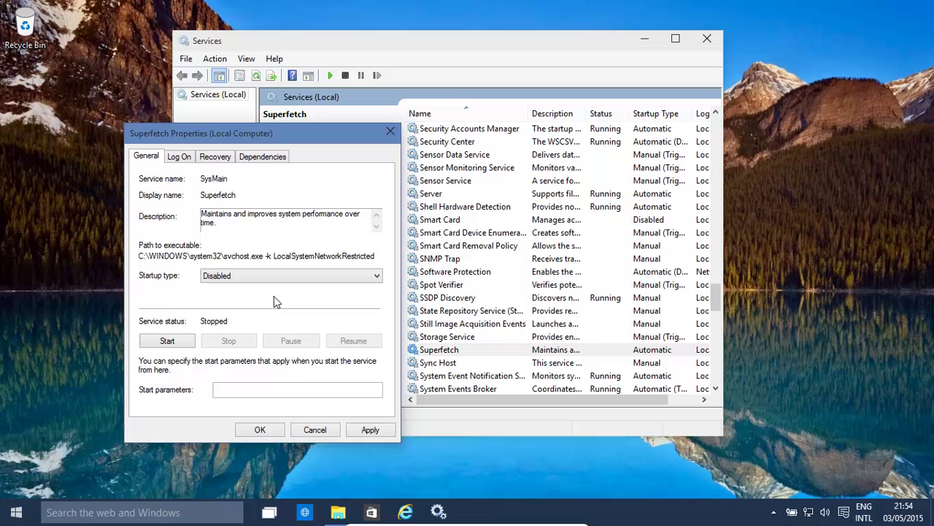
left_click(261, 430)
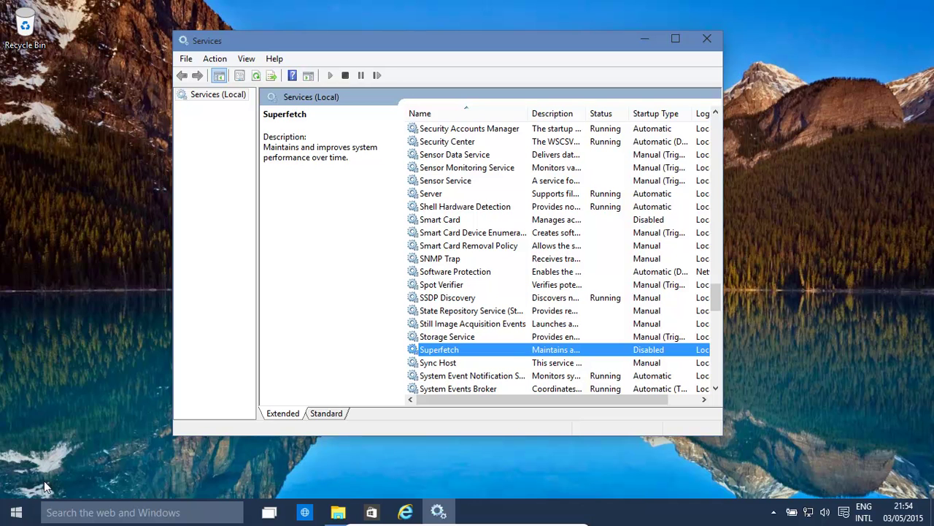
Search the Start menu for regedit, launch it, and approve the administrator prompt
left_click(19, 505)
type("regedit")
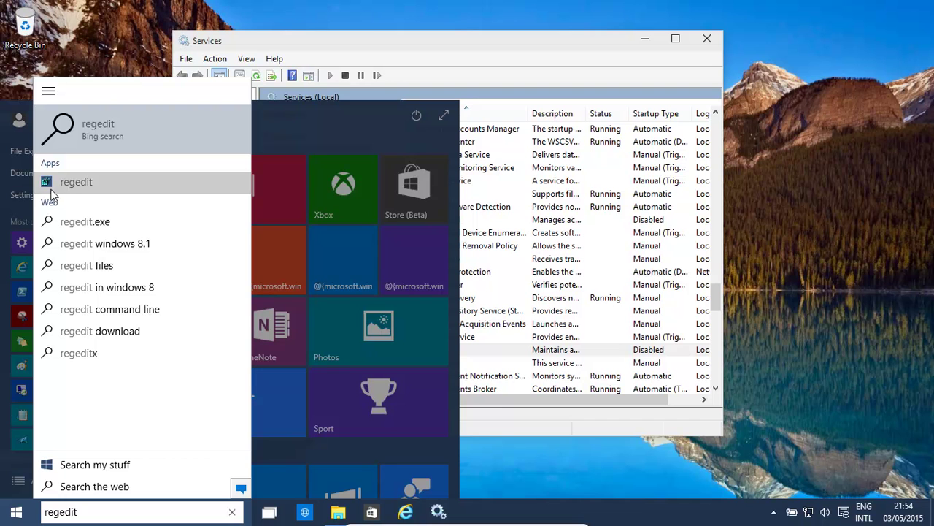
left_click(94, 183)
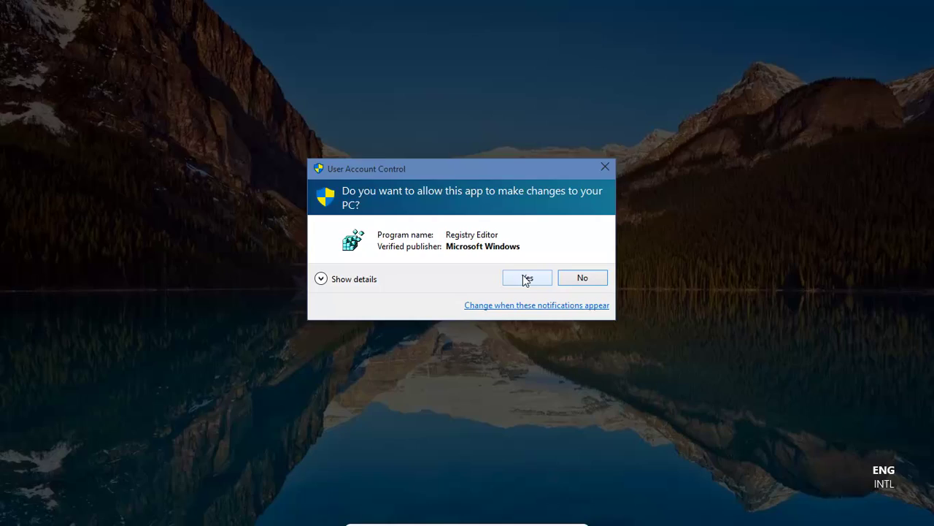
left_click(522, 278)
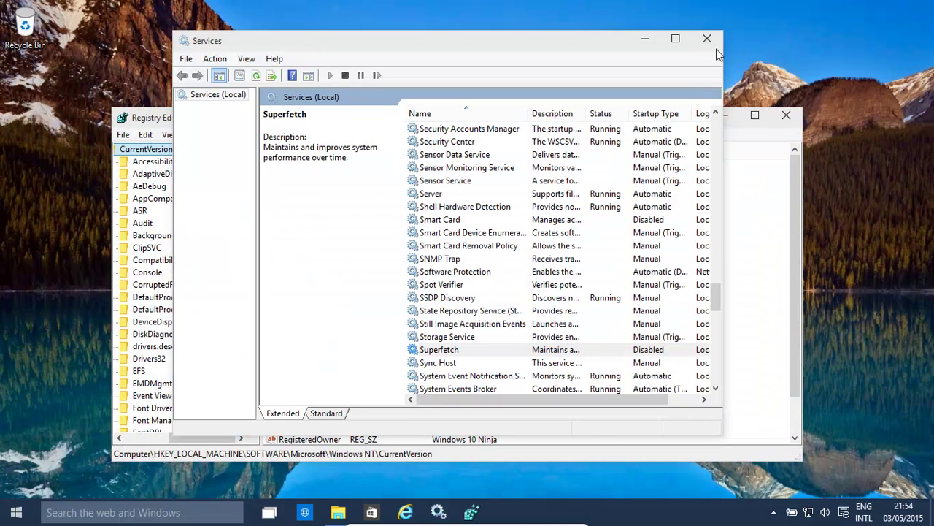
Close the Services window and maximize Registry Editor
left_click(707, 41)
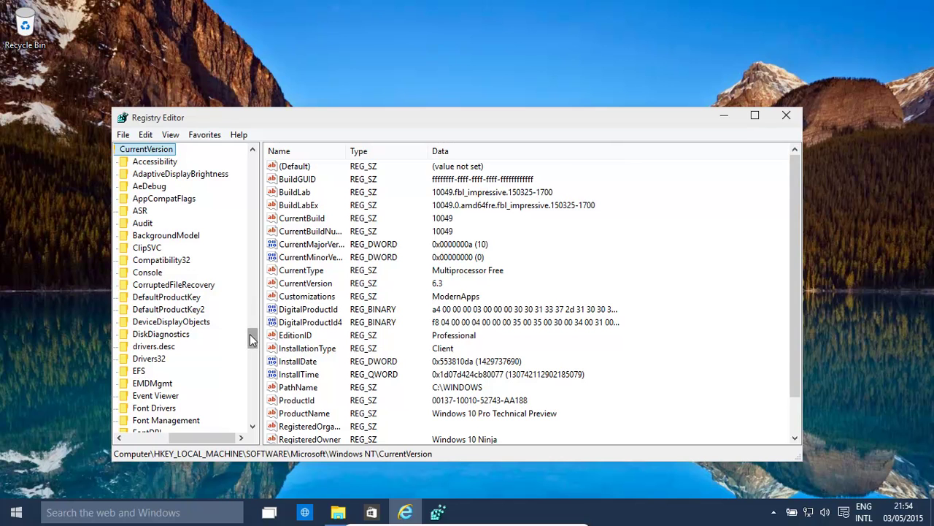
left_click_drag(208, 437, 127, 432)
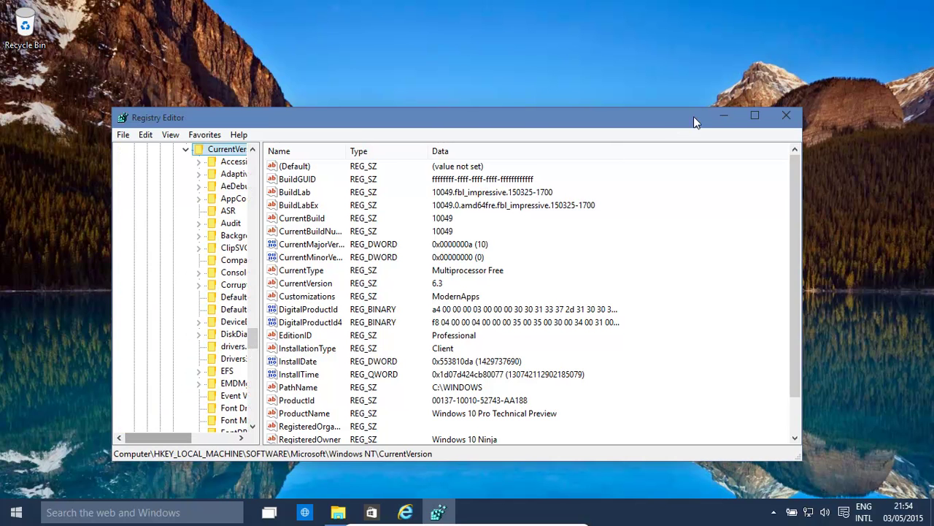
left_click(755, 115)
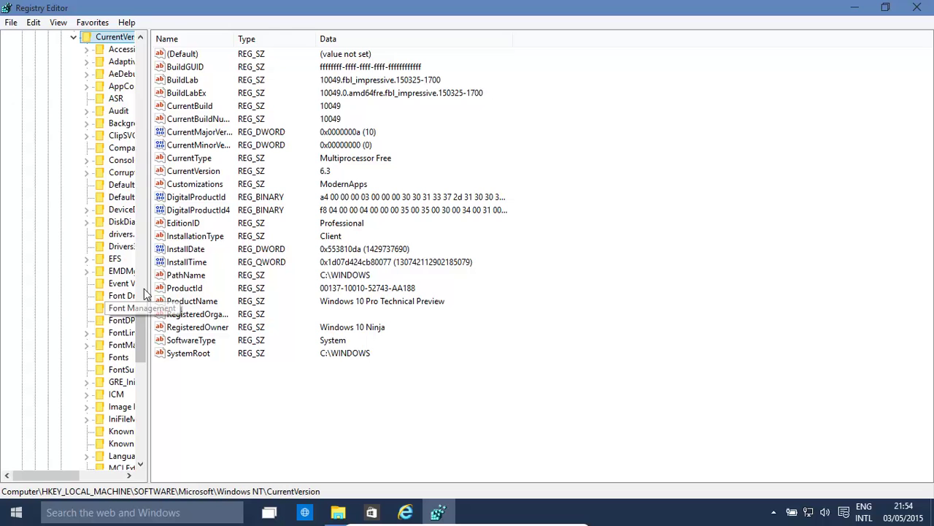
left_click_drag(141, 339, 142, 46)
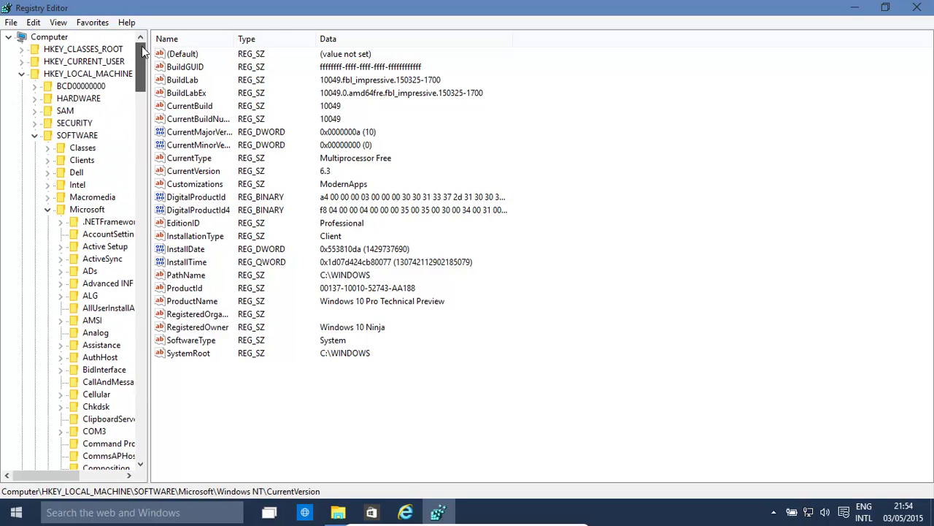
Collapse SOFTWARE, expand SYSTEM > CurrentControlSet > Control, and widen the key tree pane
left_click(34, 136)
left_click(34, 148)
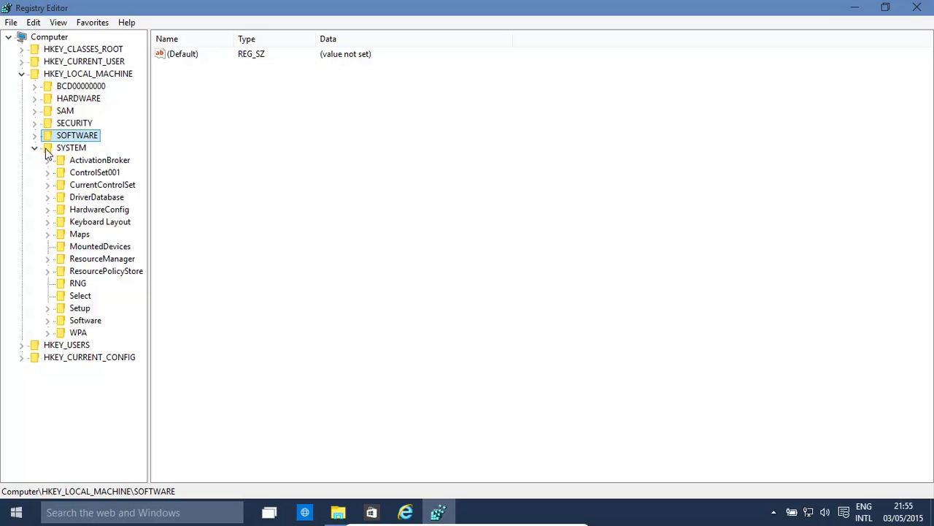
left_click(46, 185)
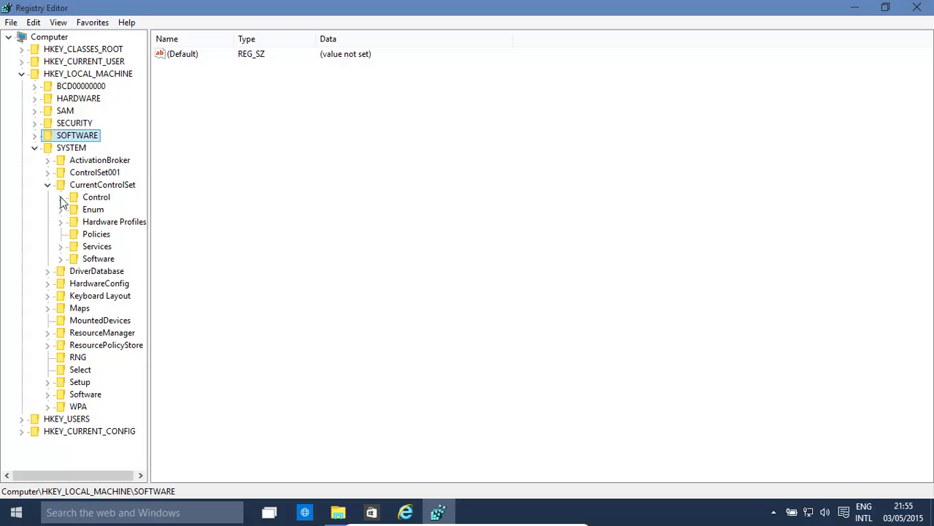
left_click(61, 197)
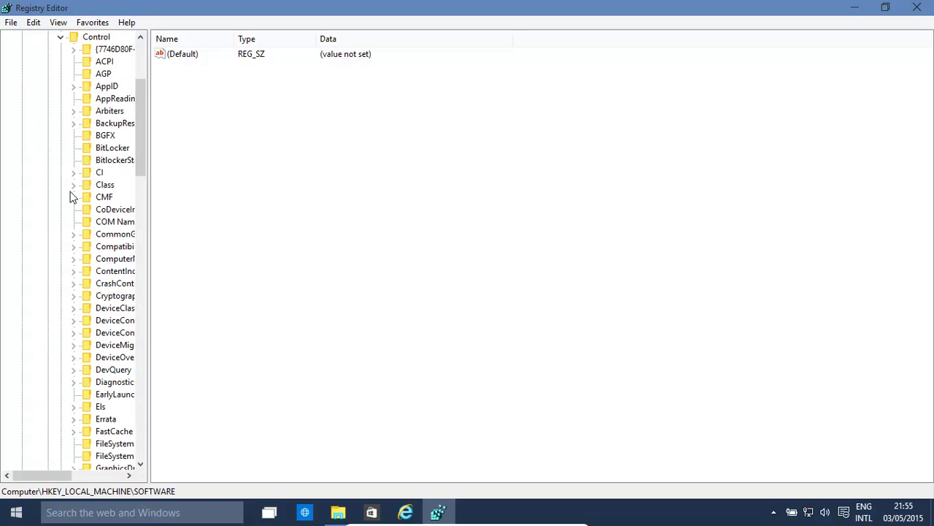
left_click_drag(141, 158, 139, 290)
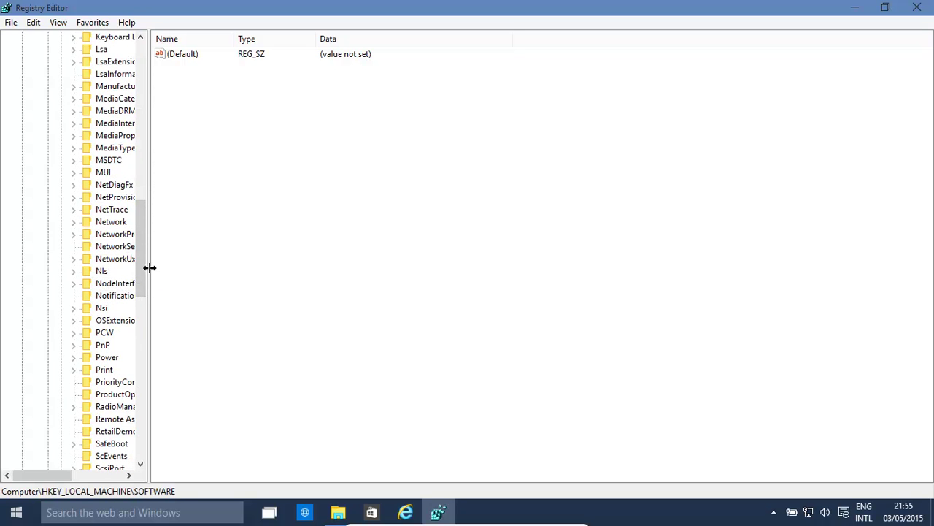
left_click_drag(149, 271, 206, 300)
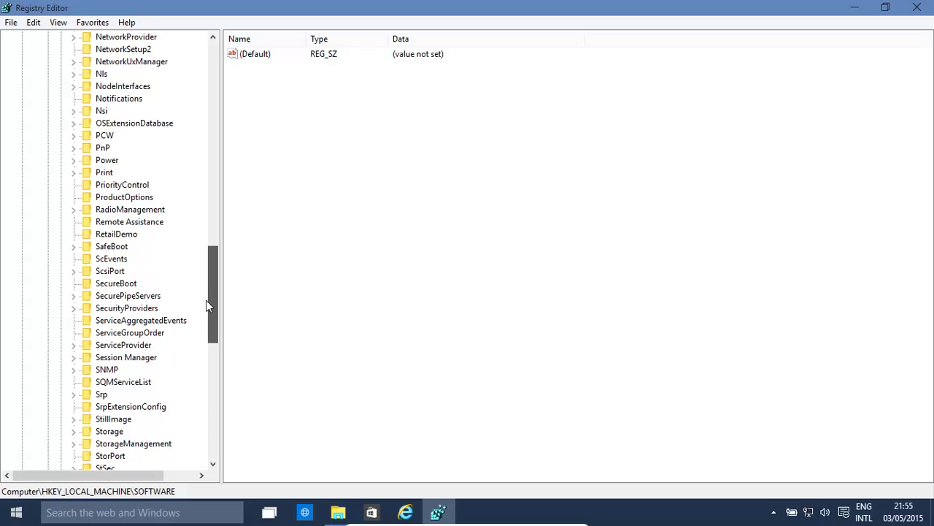
Go through Session Manager > Memory Management > PrefetchParameters and open EnableSuperfetch for editing
left_click(128, 358)
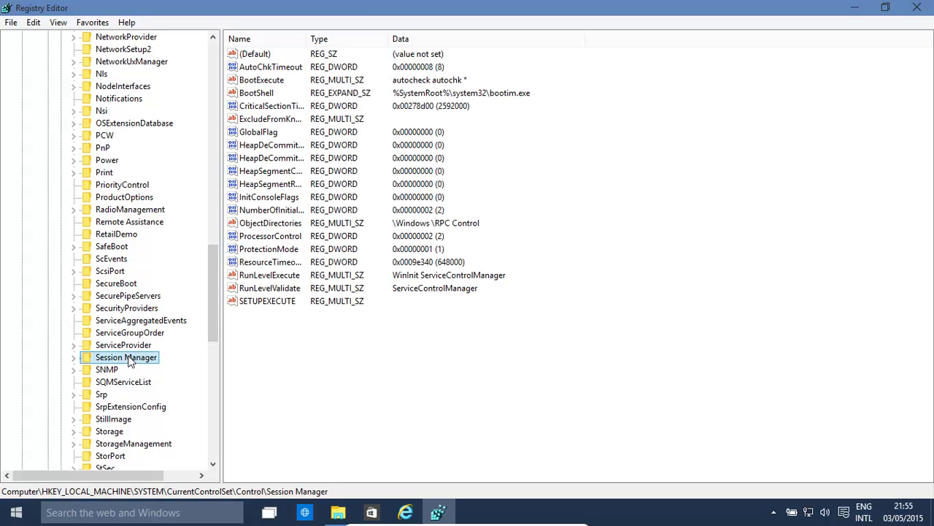
left_click(76, 357)
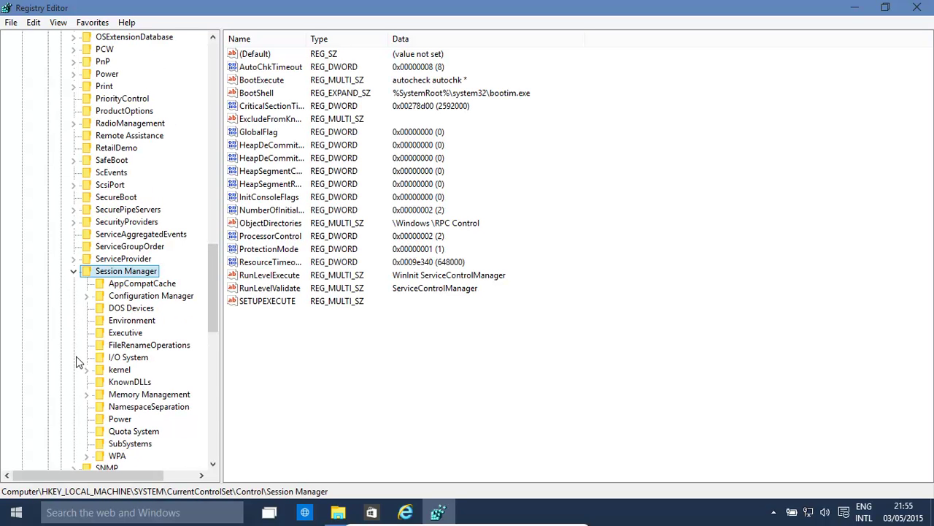
left_click(121, 395)
left_click(87, 394)
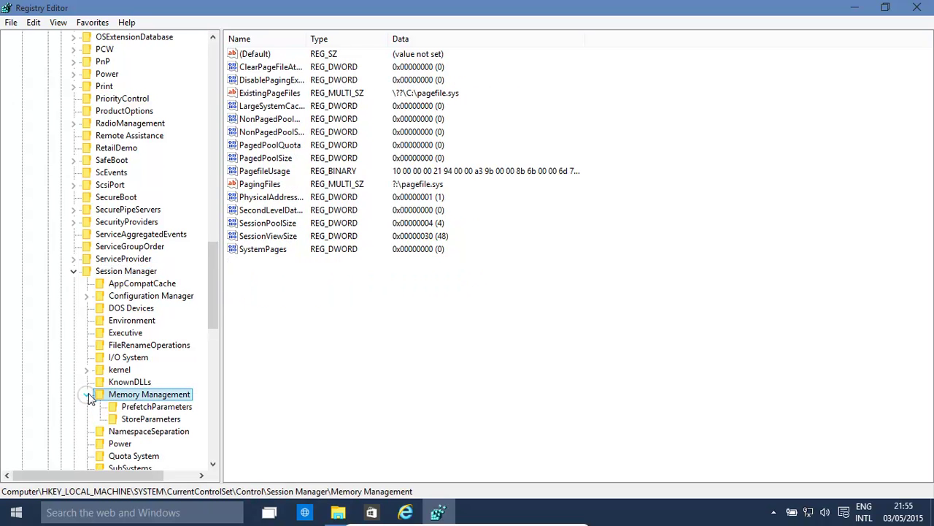
left_click(156, 407)
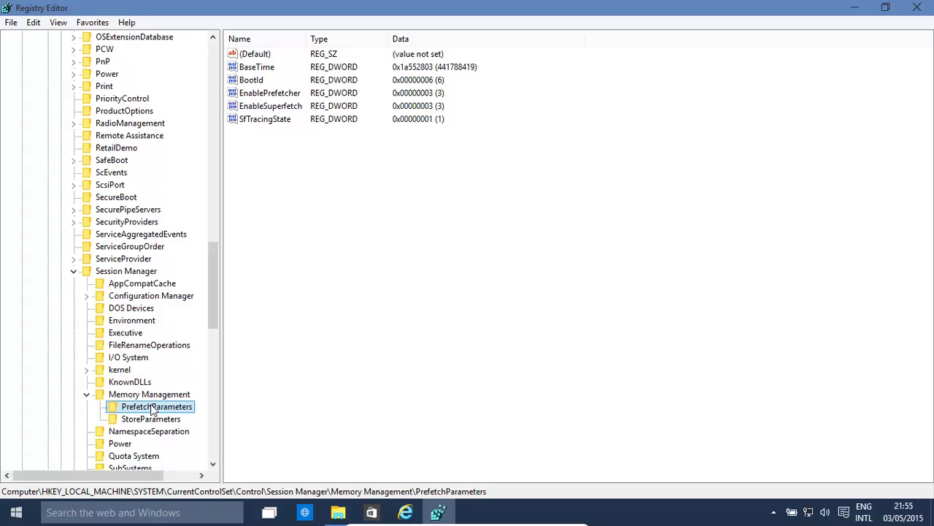
double_click(280, 110)
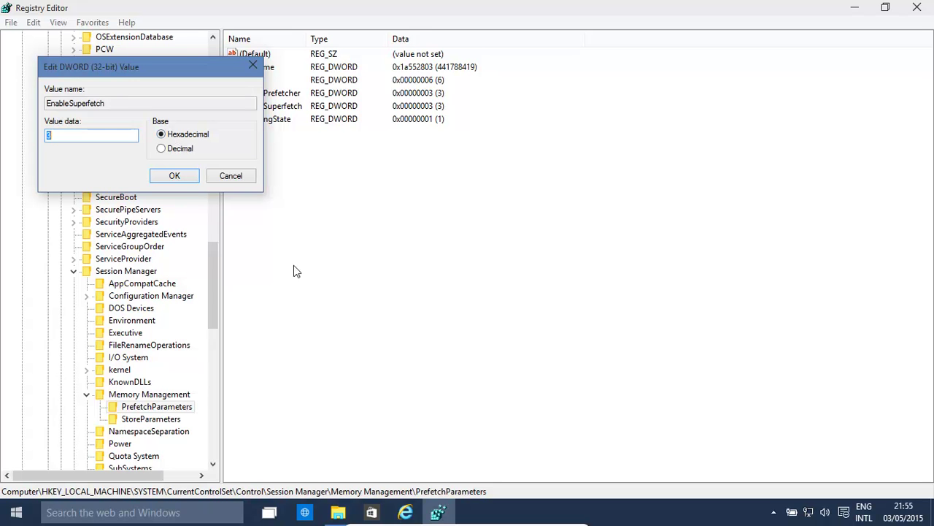
Set EnableSuperfetch to 0 in decimal and save it
type("1")
type("0")
left_click(162, 149)
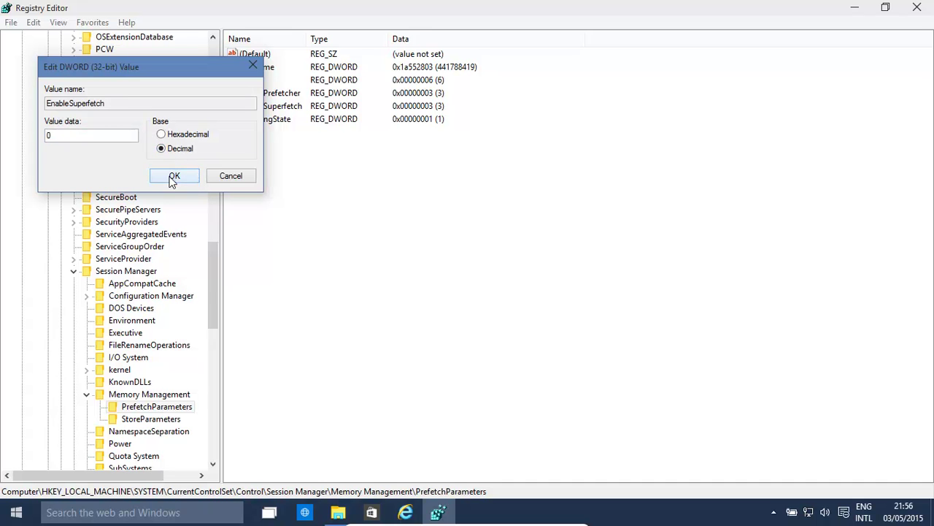
left_click(172, 178)
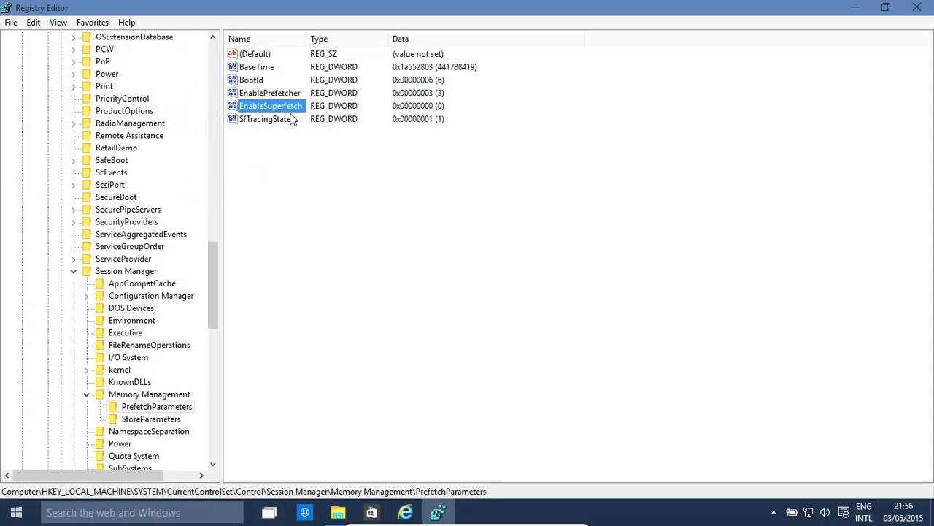
Set EnablePrefetcher to 0 and save it
double_click(281, 93)
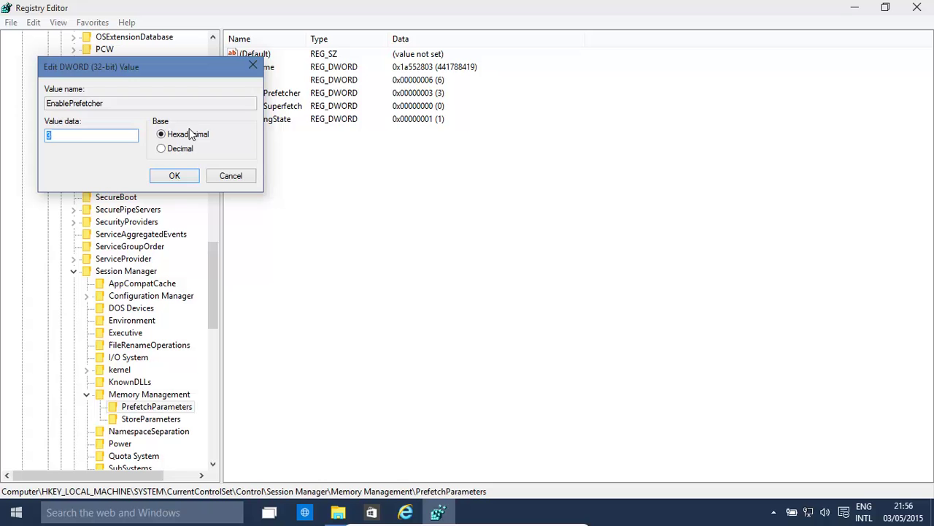
type("0")
left_click(171, 178)
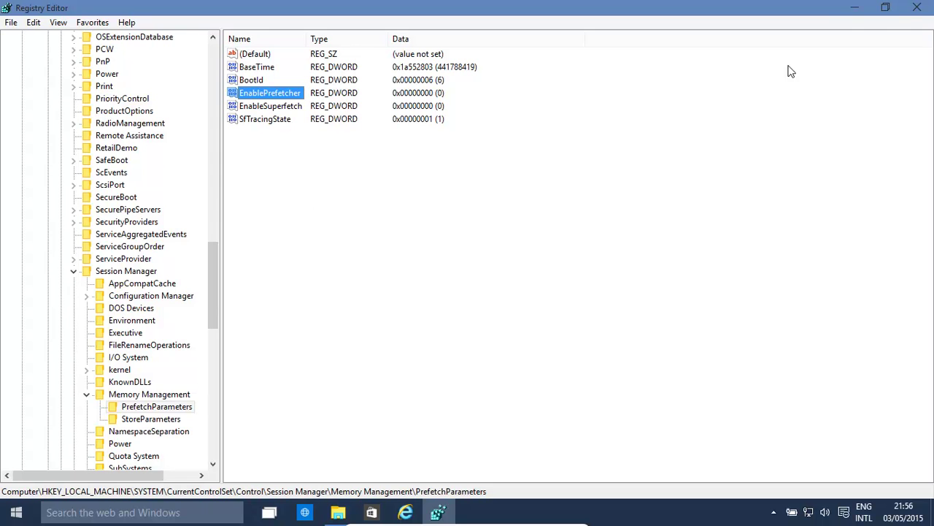
Close the Registry Editor window to return to the empty desktop
left_click(918, 10)
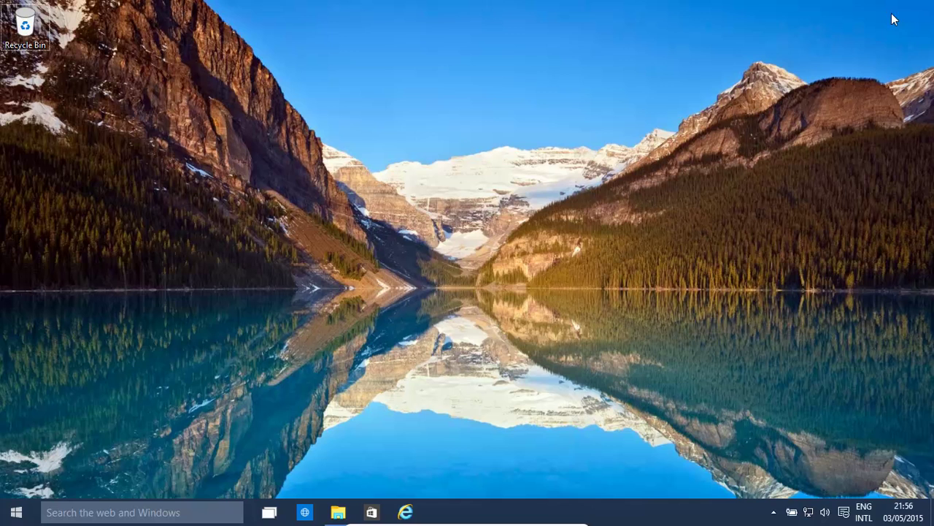